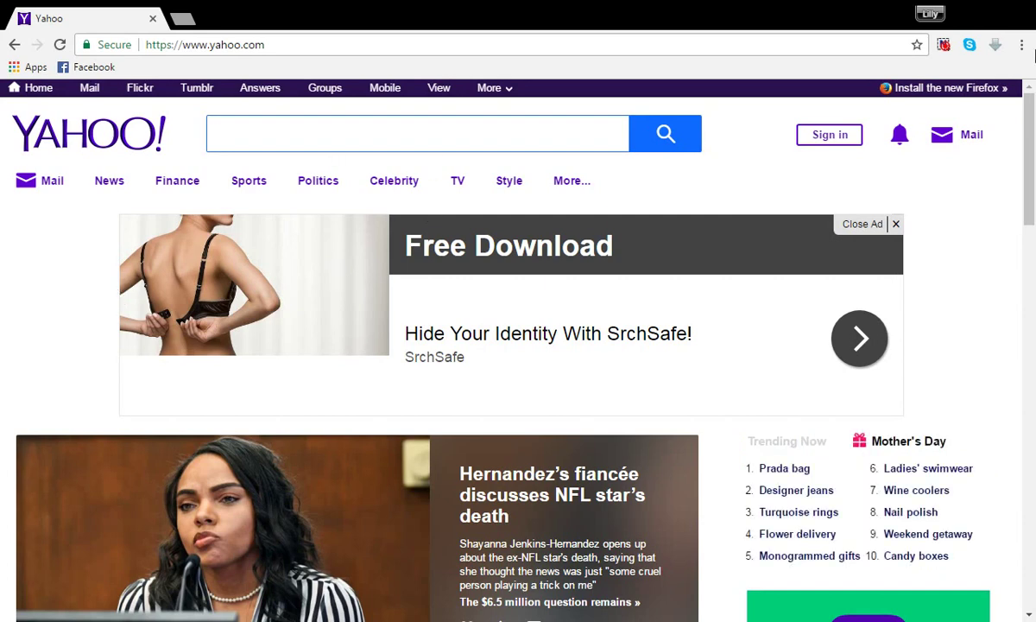
Step: Enter the account's email address on the Yahoo Mail sign-in page and go on to the password step
mouse_move(966, 143)
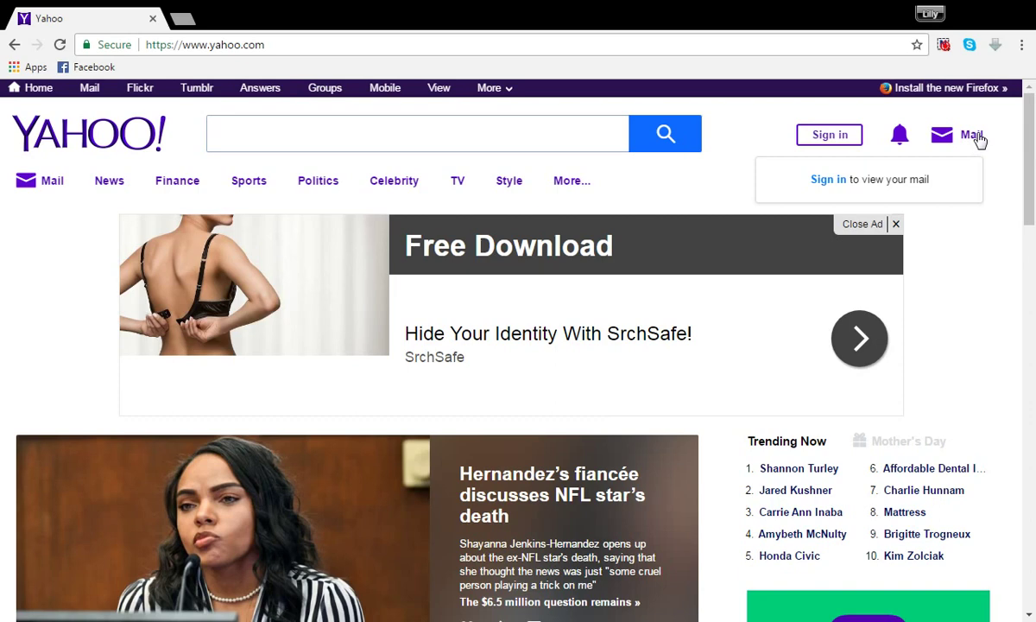
left_click(980, 140)
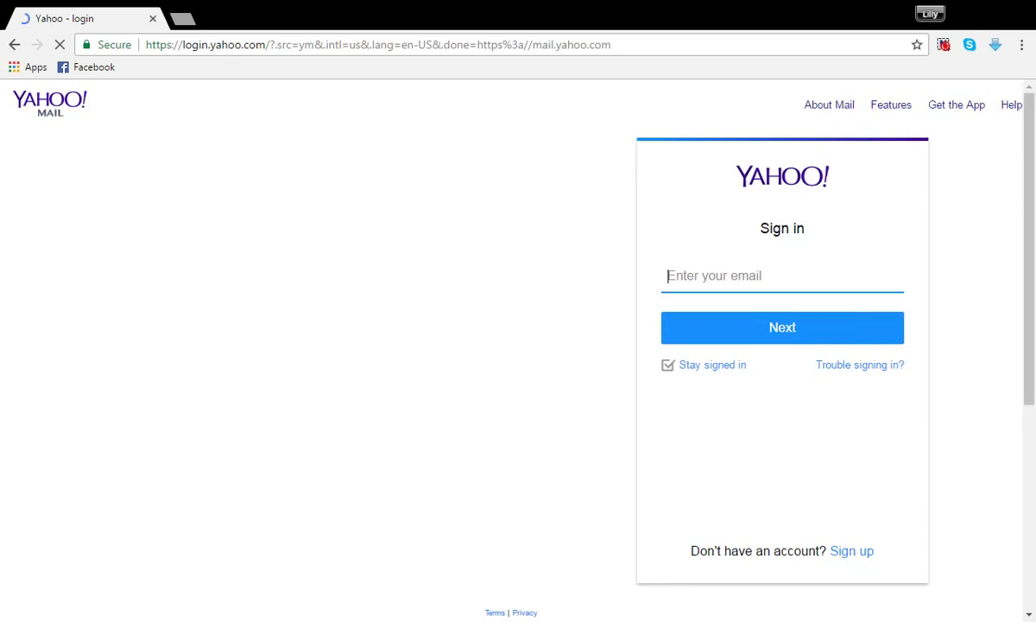
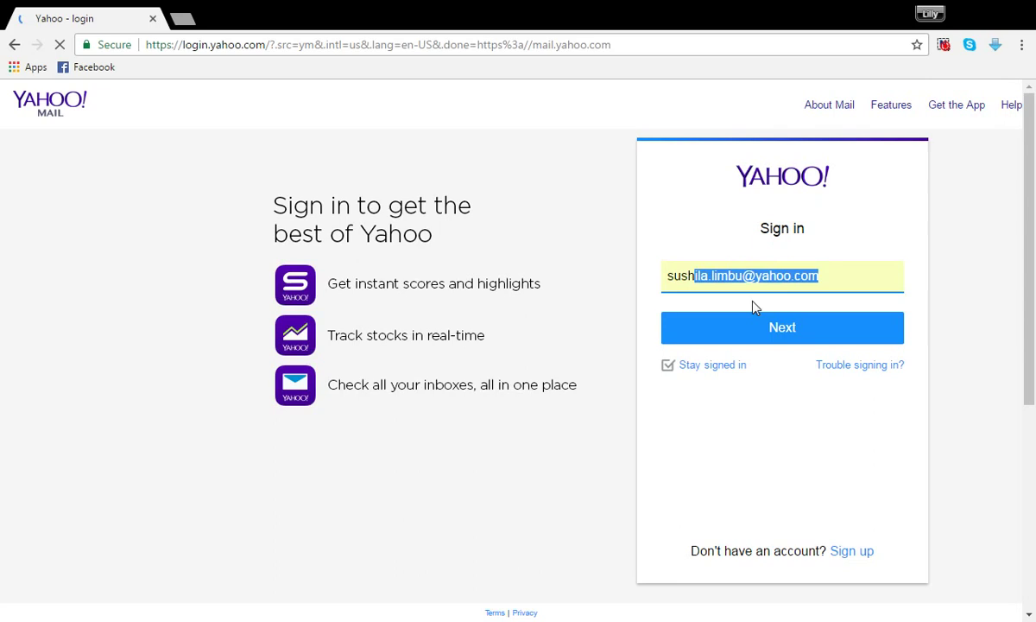
left_click(754, 305)
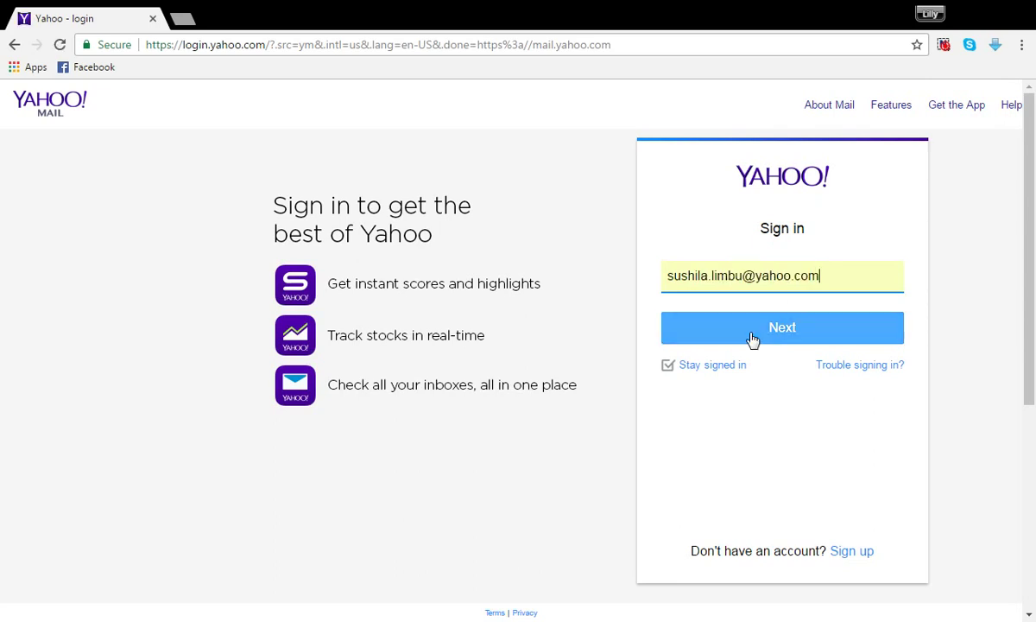
left_click(752, 335)
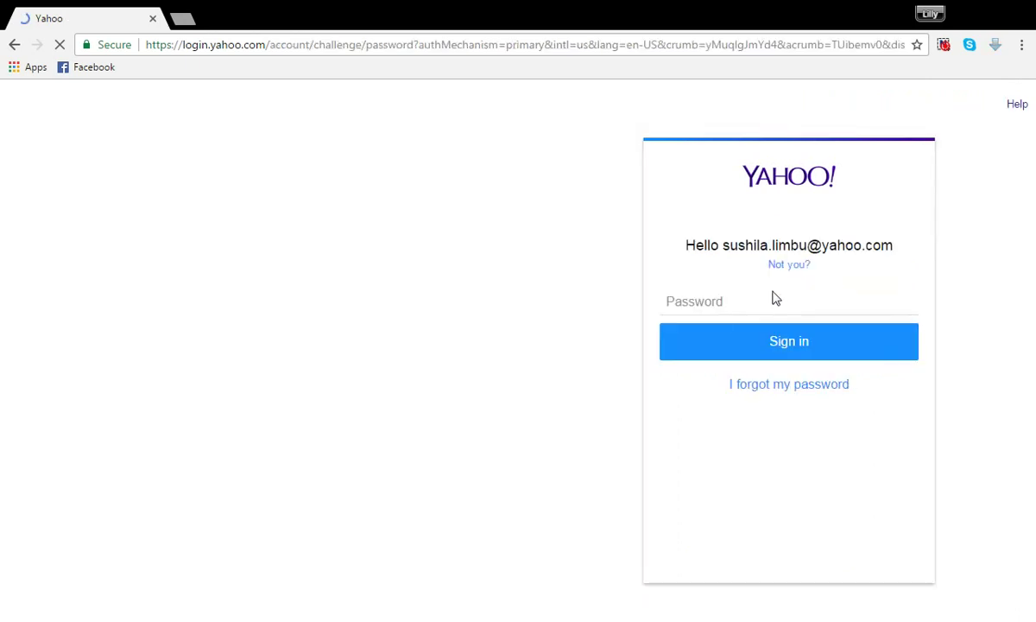
Step: Submit the account password, which Yahoo rejects with 'Invalid password. Please try again'
left_click(765, 309)
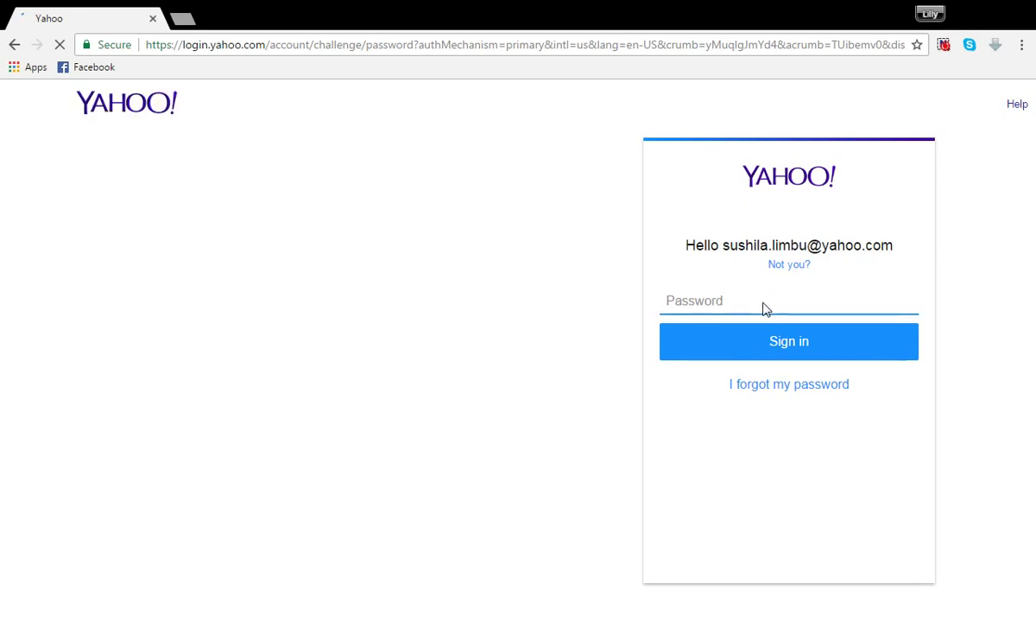
type("••••••••••")
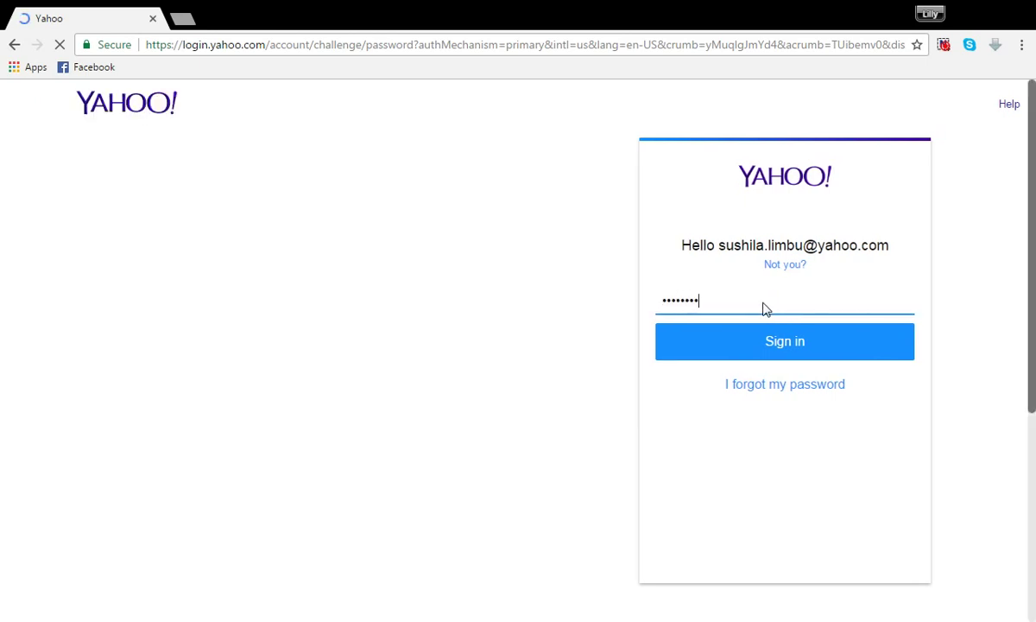
type("•")
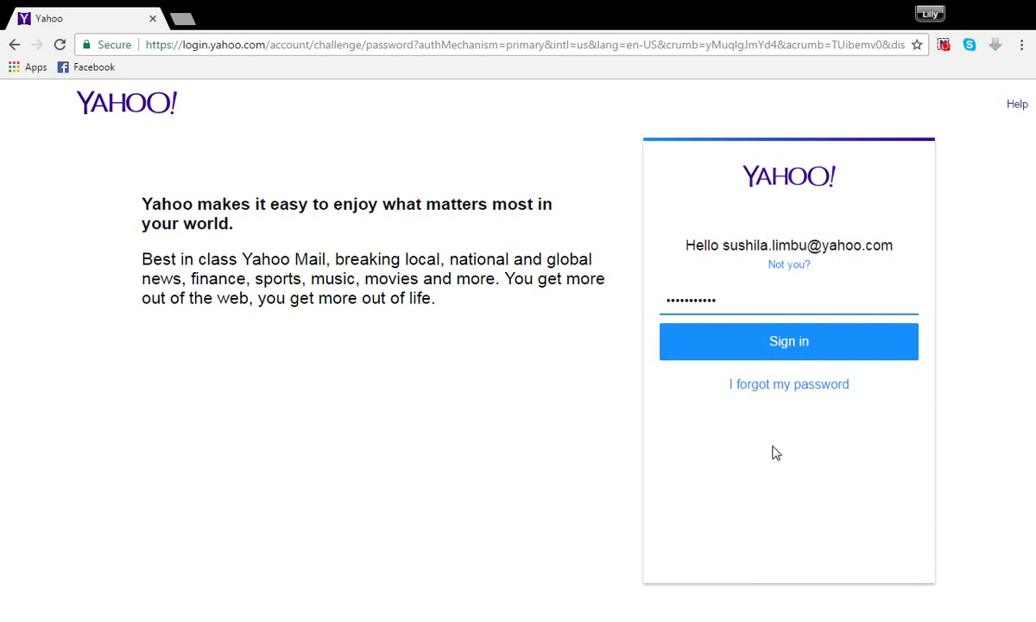
key("Return")
left_click(752, 339)
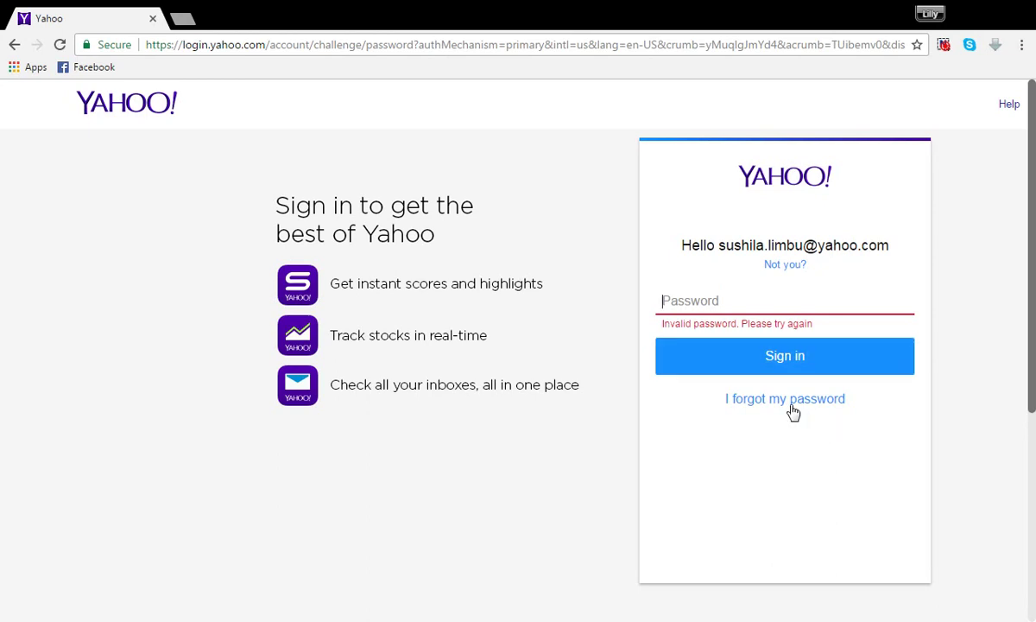
Step: Choose 'I forgot my password' and send an Account Key to the recovery Hotmail address
left_click(791, 405)
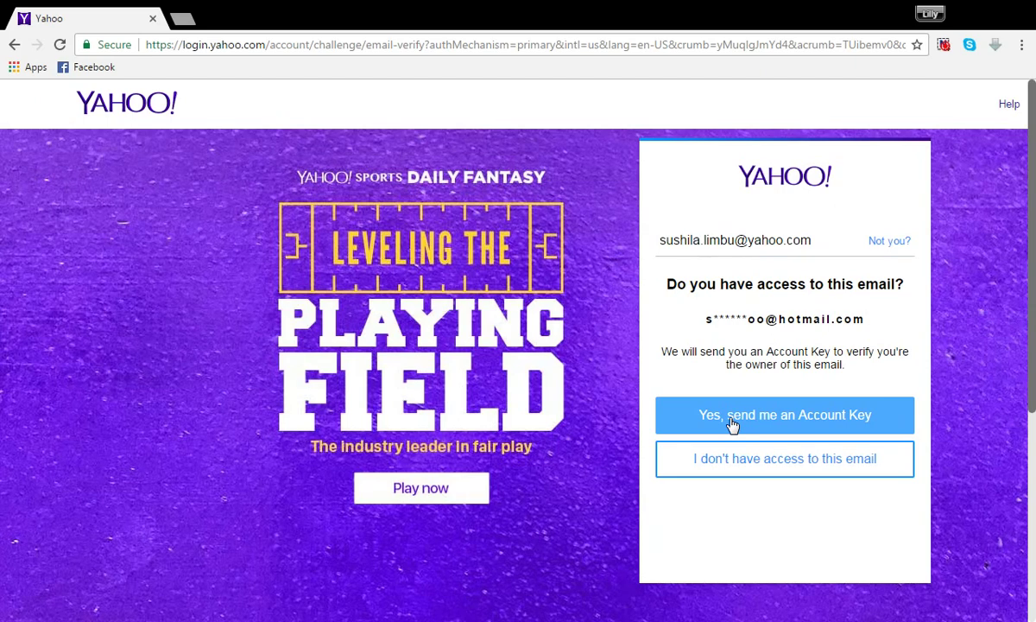
left_click(732, 423)
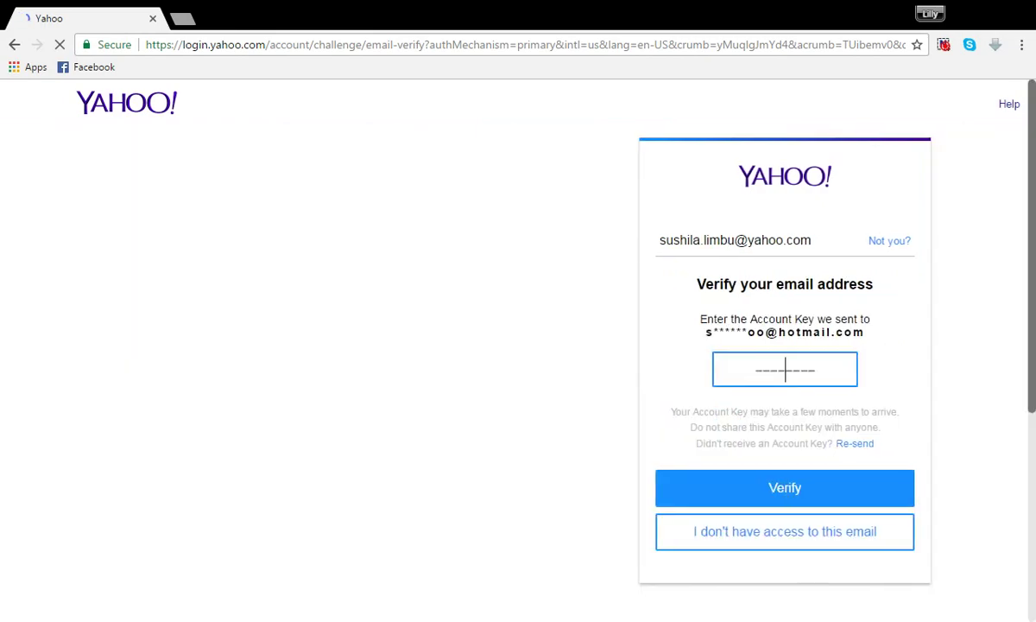
Step: Open a new browser tab showing the recovery account's Outlook Mail inbox
left_click(173, 20)
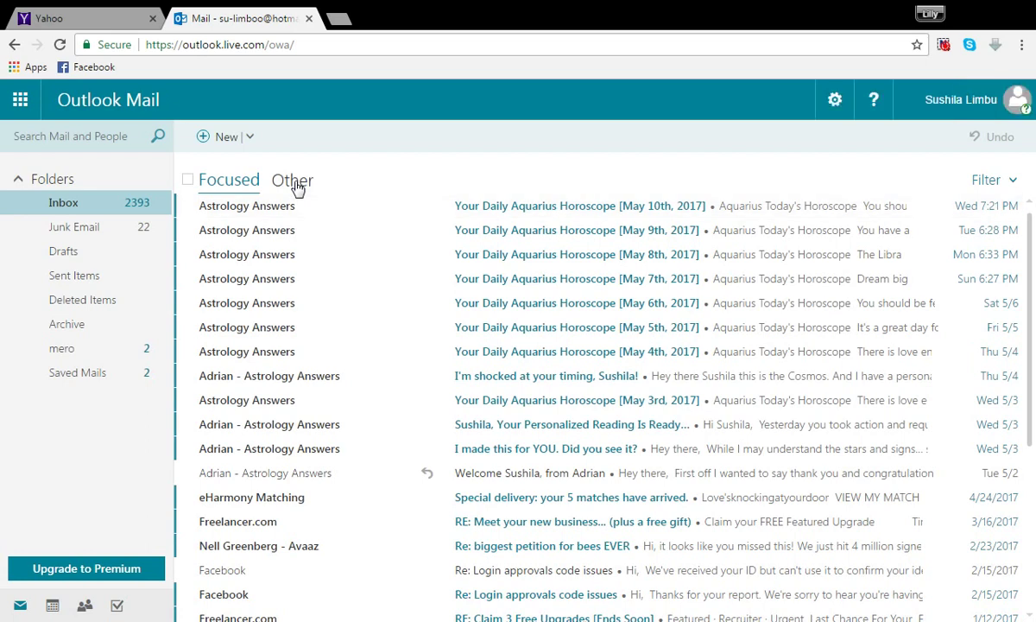
Step: In the Other inbox, open the latest Yahoo recovery email and select its Account Key
left_click(290, 183)
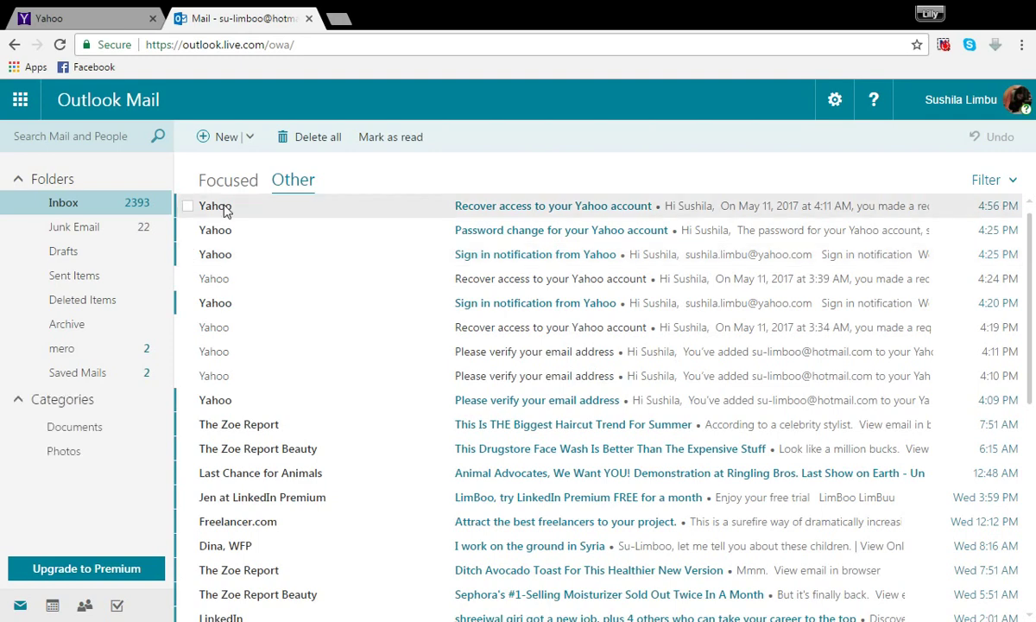
left_click(220, 208)
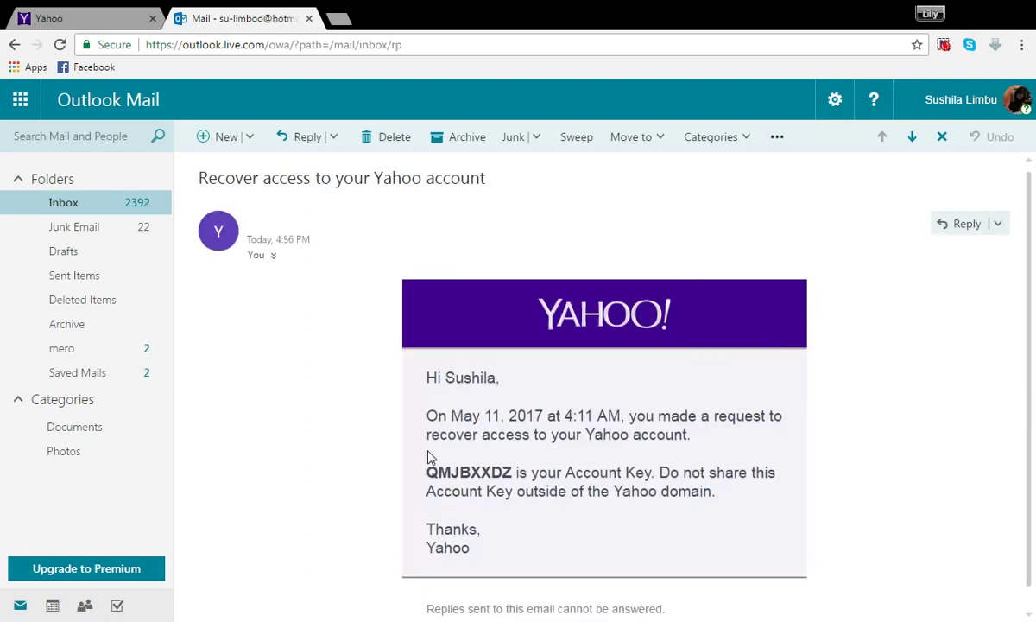
left_click_drag(427, 472, 512, 473)
key("ctrl+c")
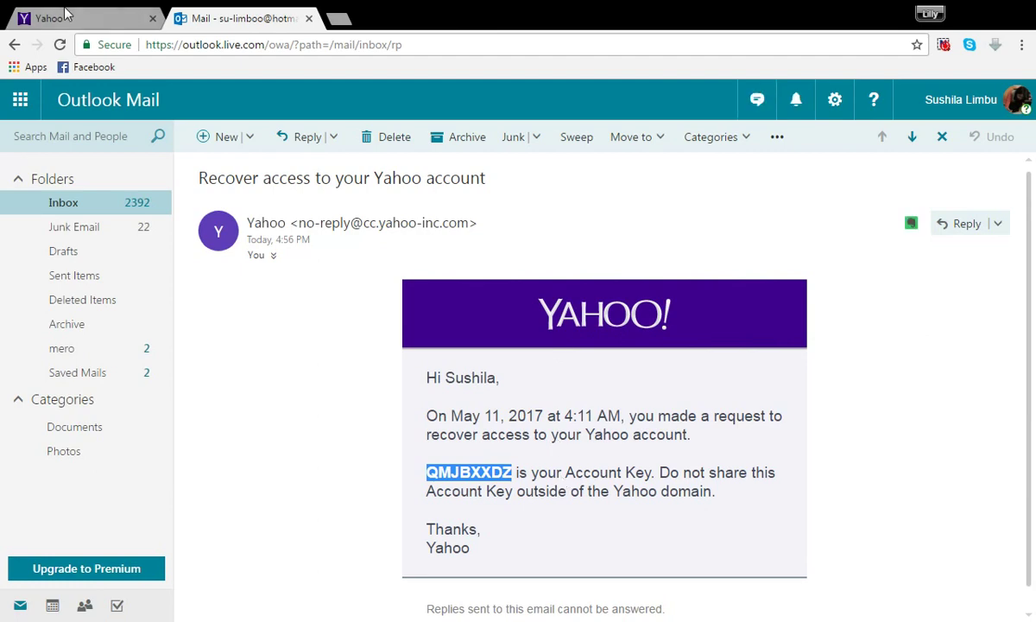
Step: Back on the Yahoo tab, paste the Account Key into the verification field and verify it
key("ctrl+1")
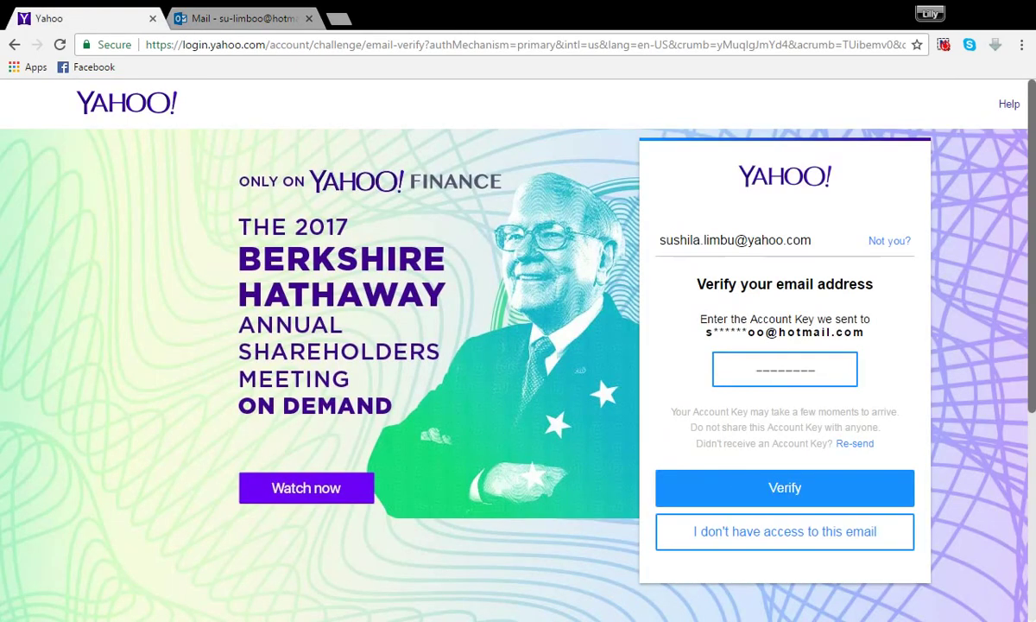
key("ctrl+v")
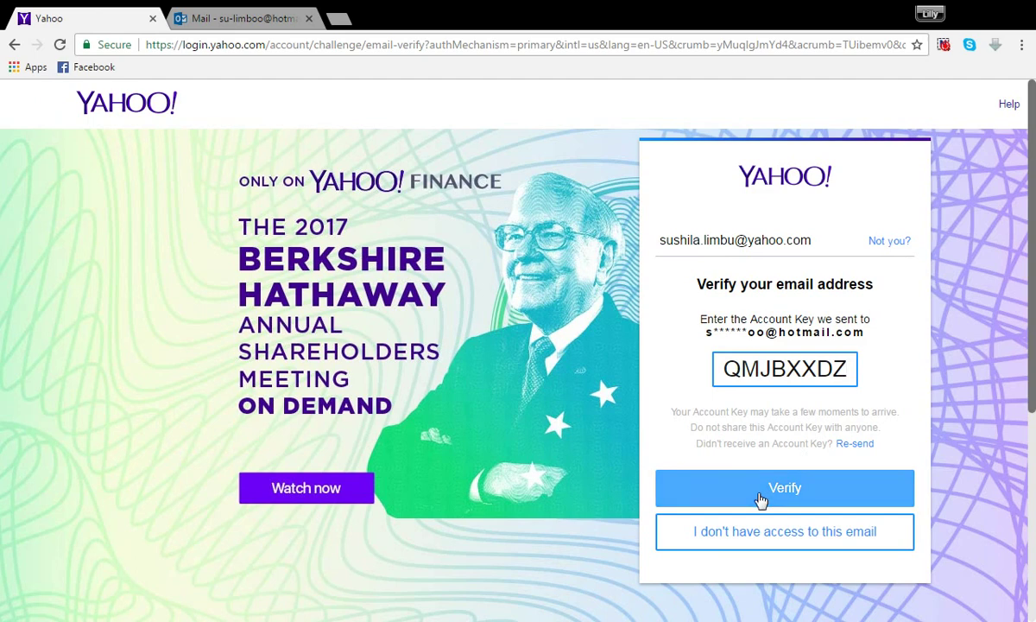
left_click(757, 492)
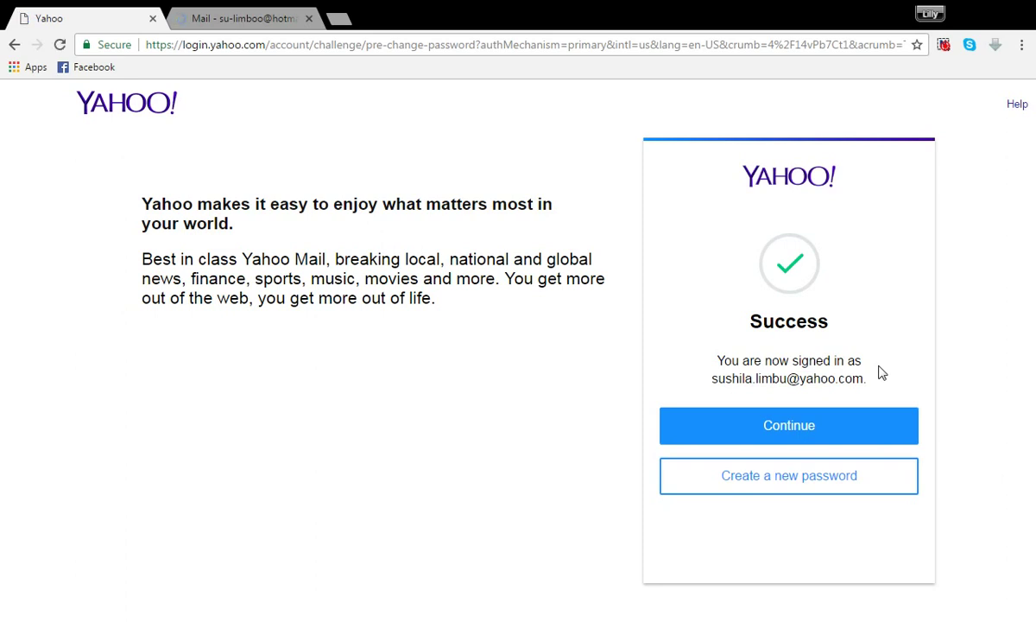
Step: Pick 'Create a new password' to reach the 'Prove you're not a robot' check
left_click(725, 489)
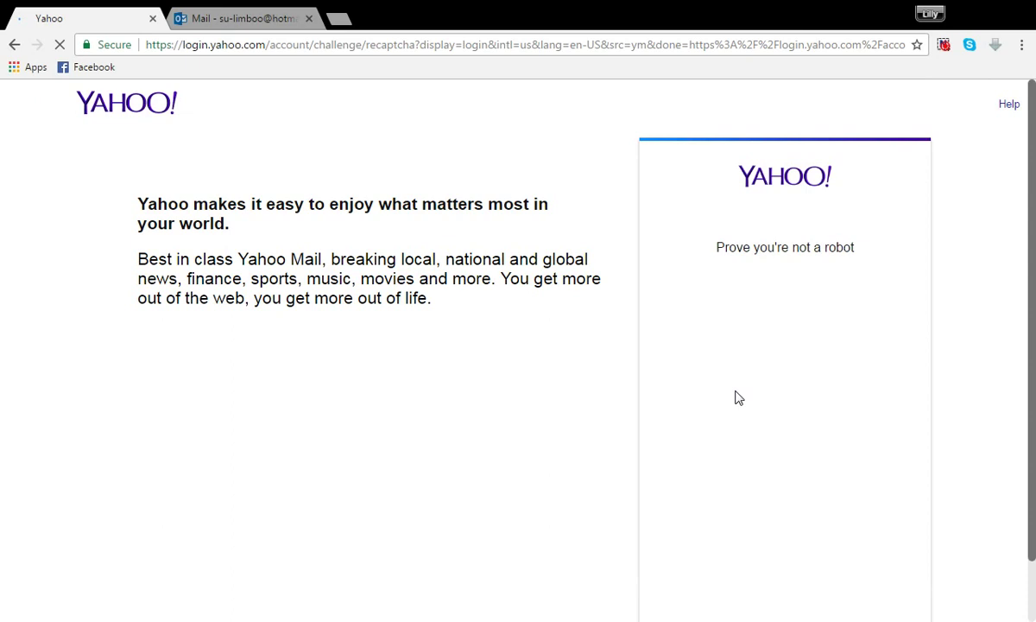
Step: Tick 'I'm not a robot' and continue to the 'Set a new password' page
left_click(721, 367)
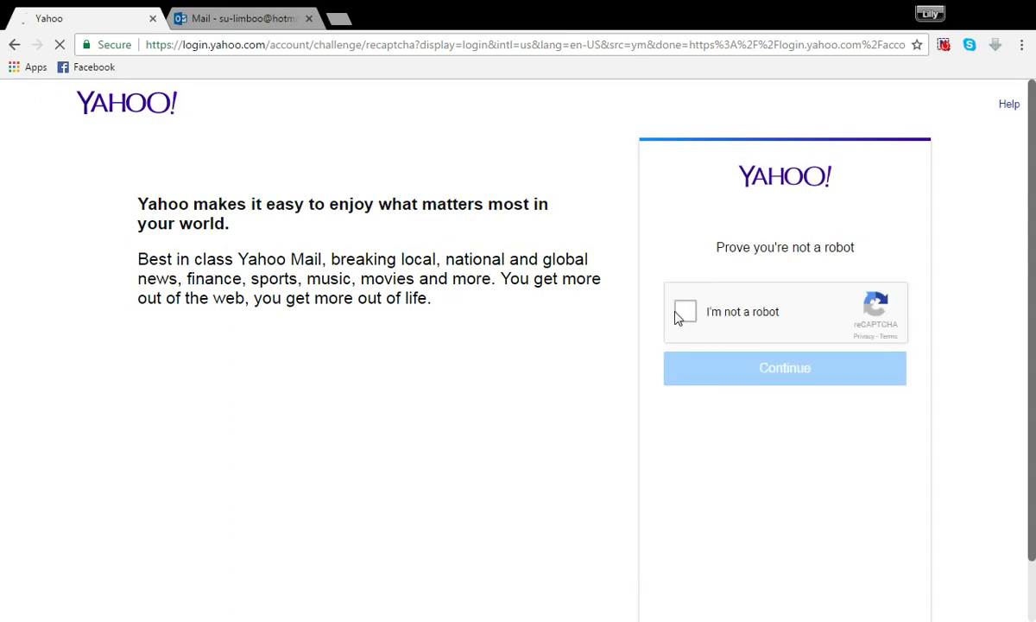
left_click(686, 312)
left_click(763, 380)
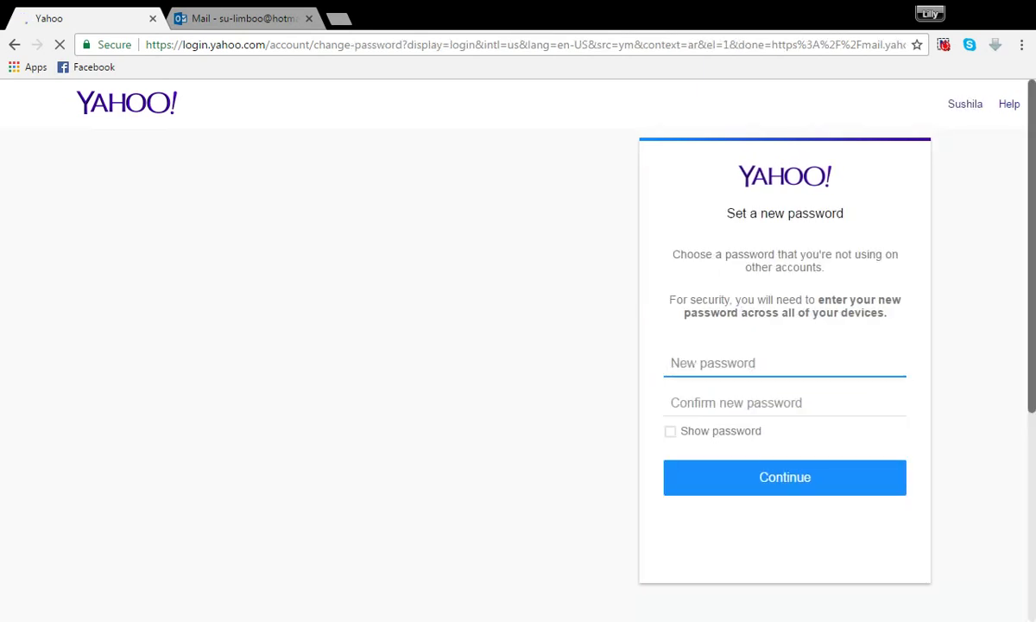
Step: Enter the new password in both the new and confirm fields and submit it
type("abcde")
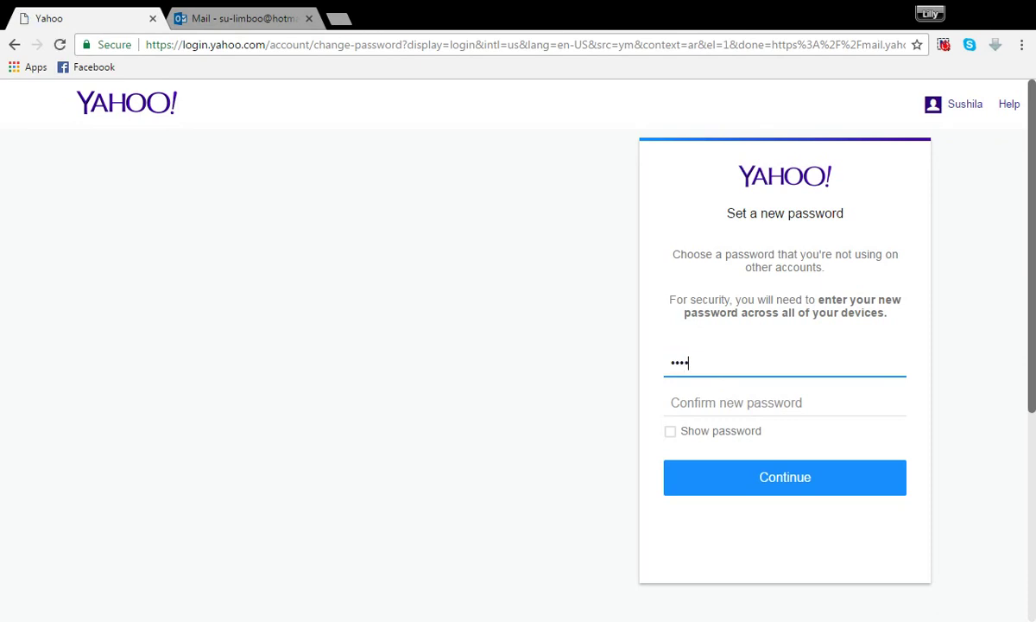
type("fghij")
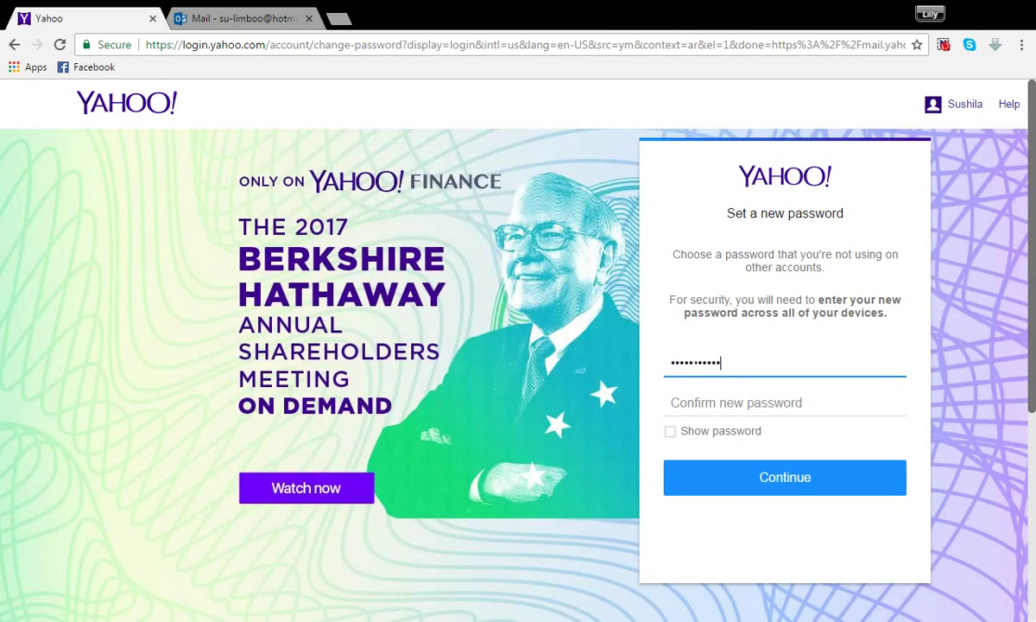
type("klmn")
key("Tab")
type("abcdefgh")
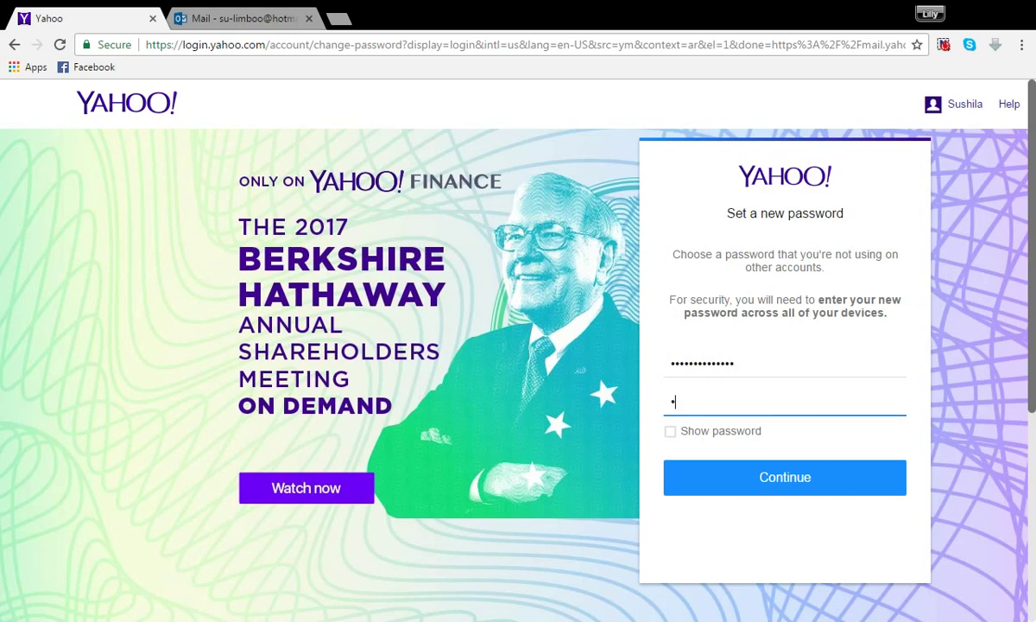
type("ijklmn")
left_click(799, 478)
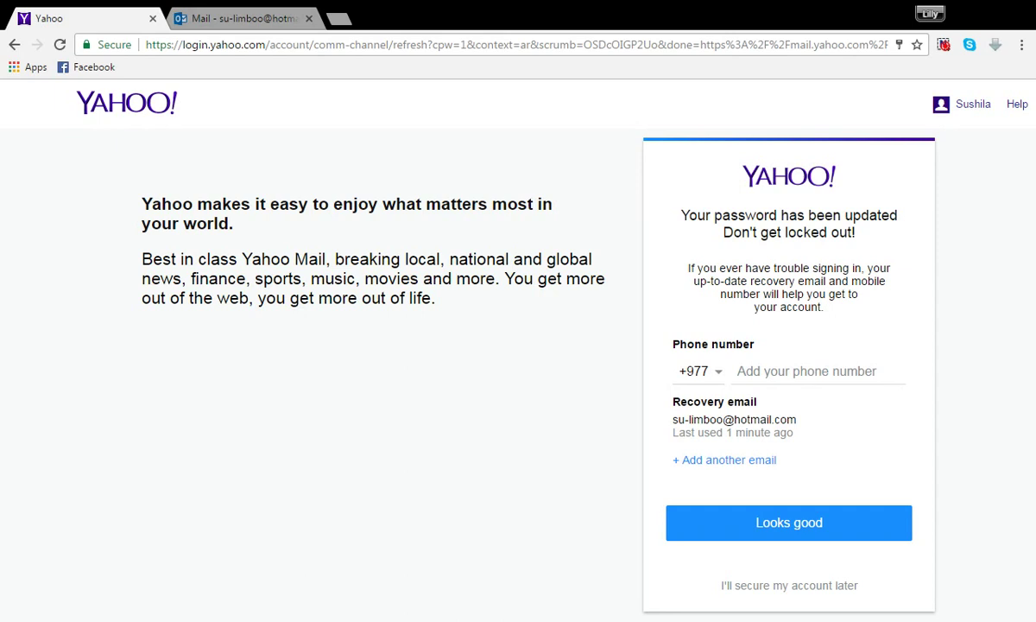
Step: Confirm the listed recovery details with 'Looks good' to continue to the inbox
left_click(790, 533)
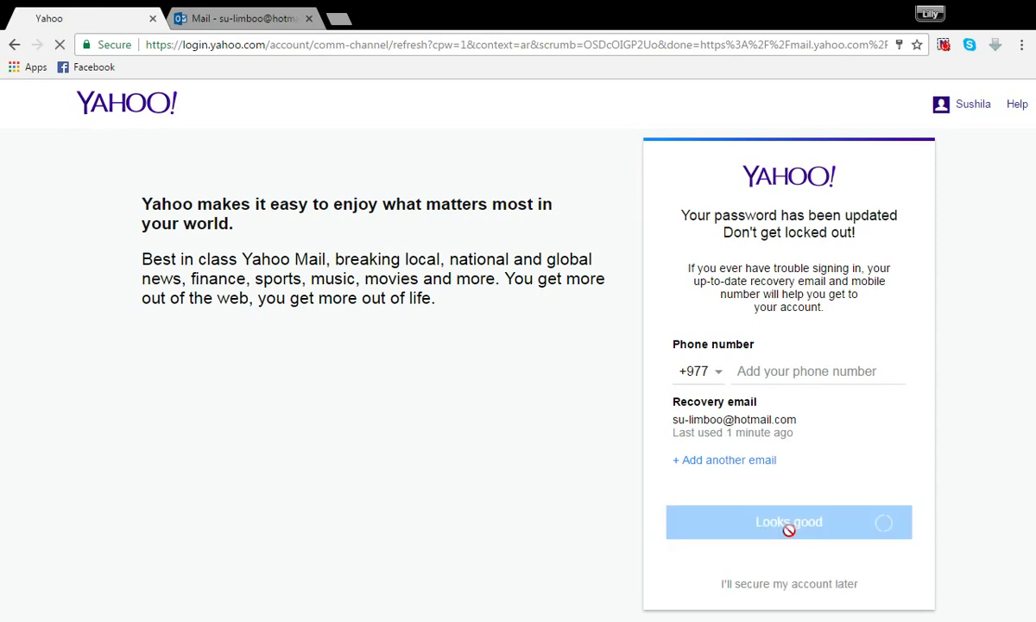